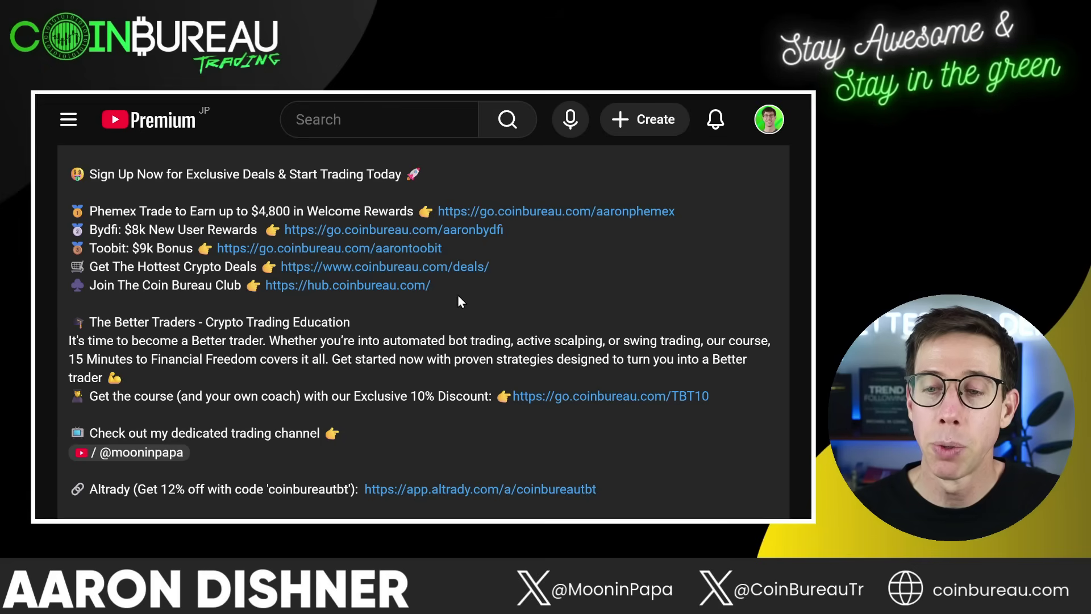
Highlight the Altrady 12% discount code in the YouTube description, then clear the highlight
left_click_drag(146, 489, 328, 488)
left_click(329, 489)
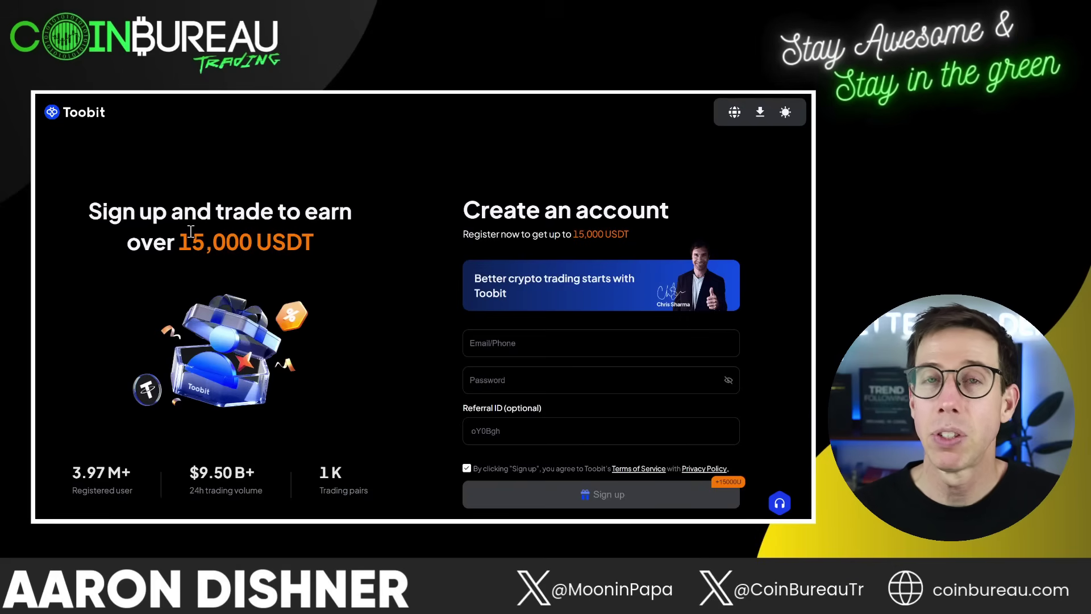
Point out the 15,000 USDT sign-up bonus, then go to API Management from the profile menu
left_click_drag(181, 240, 330, 243)
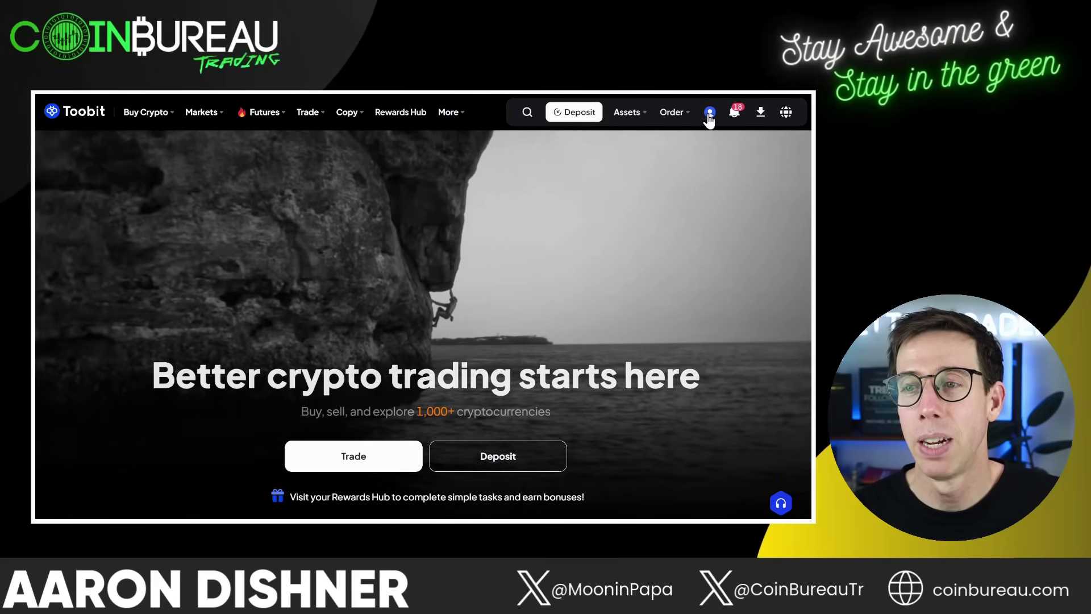
mouse_move(708, 115)
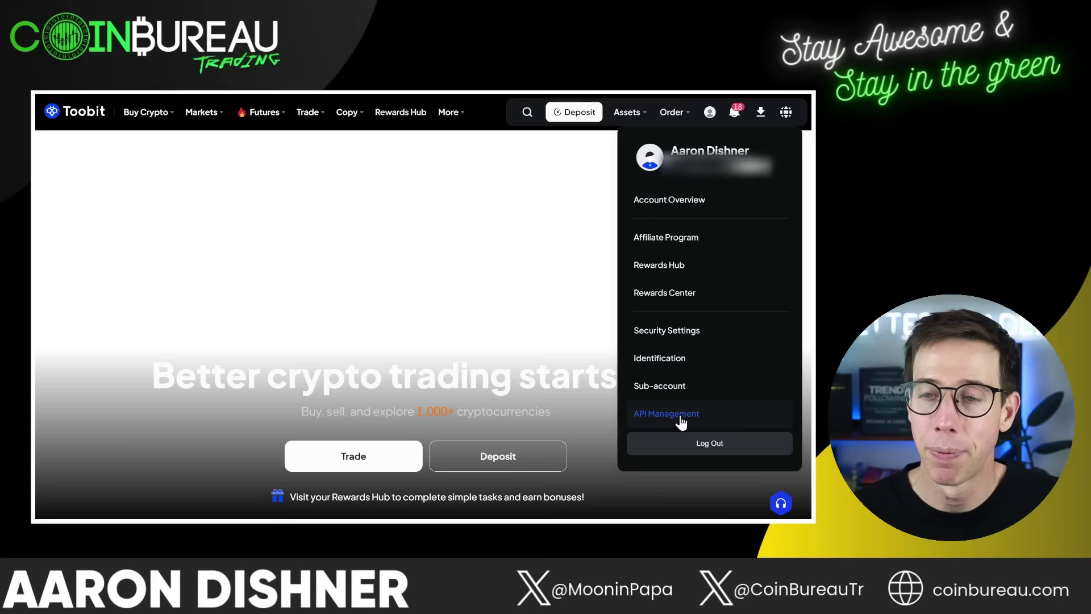
left_click(680, 418)
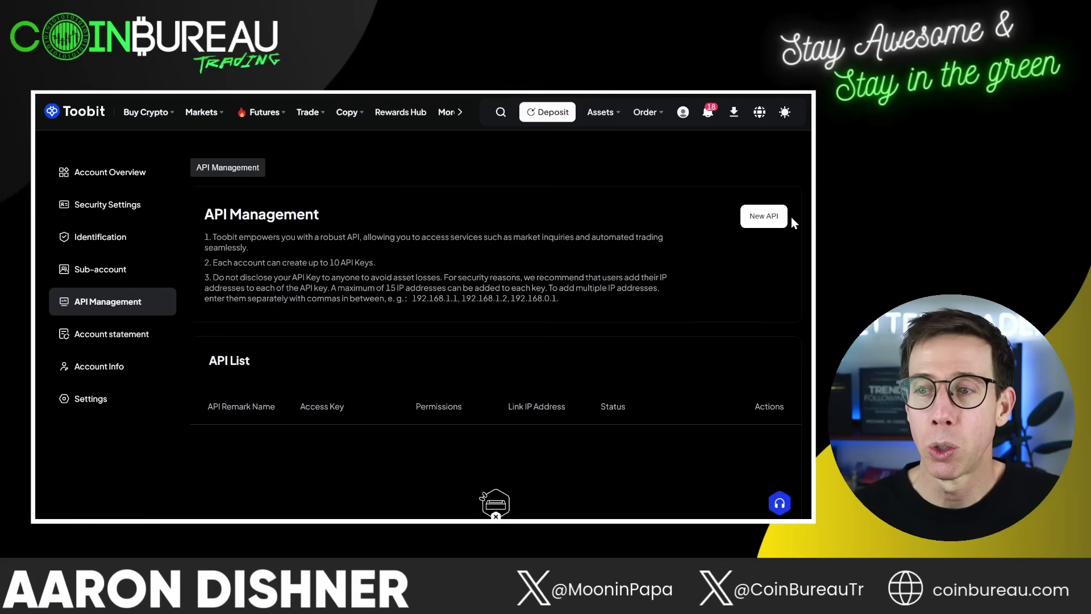
Start a new API key noted 'Altrady' with Read and Write permission, noting the IP restrictions section
left_click(767, 216)
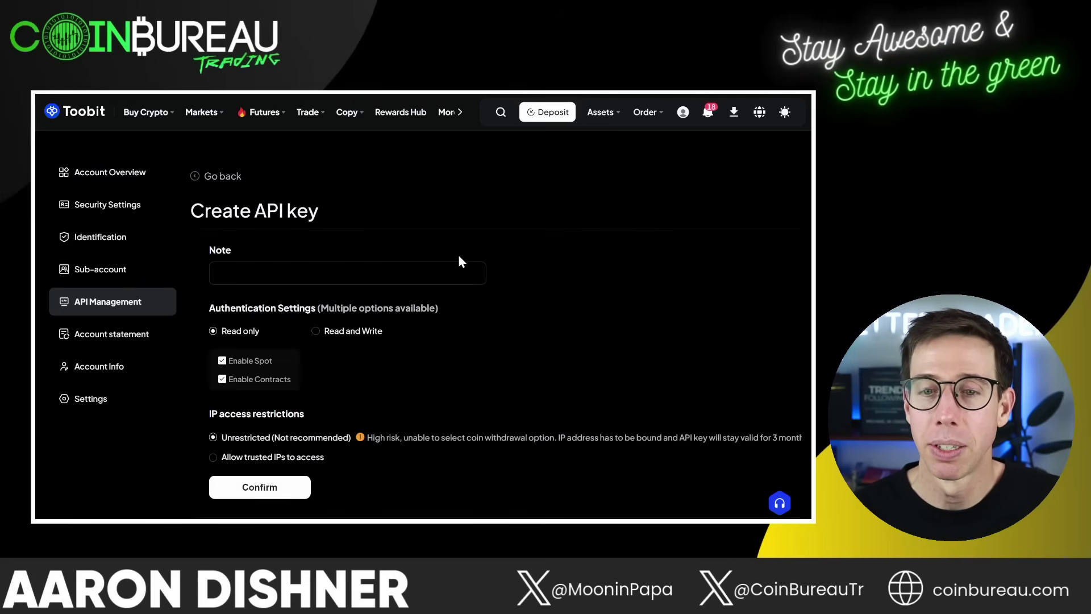
left_click(335, 281)
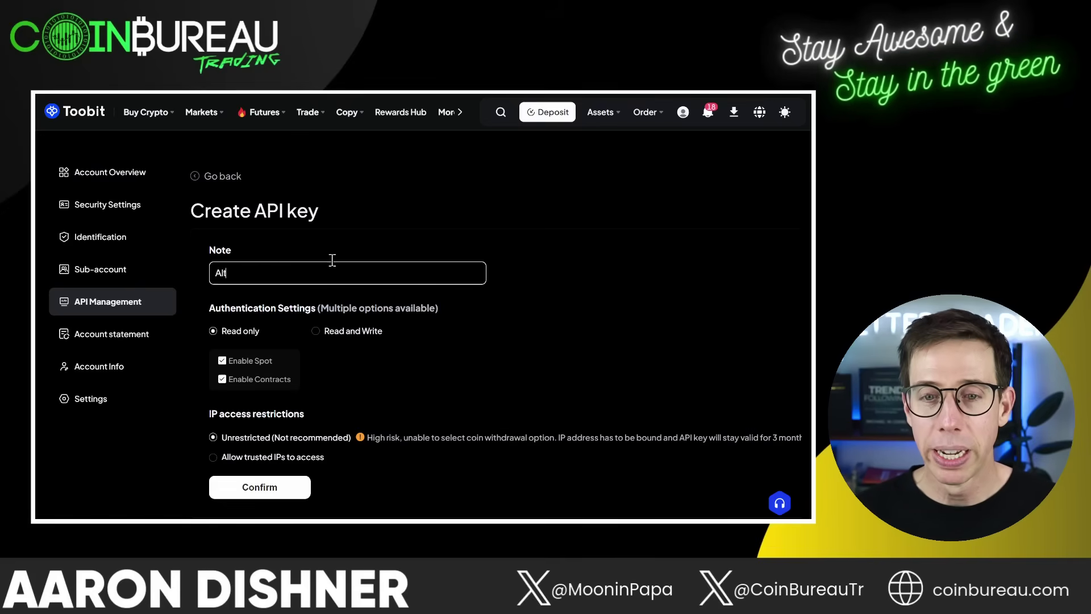
left_click(377, 220)
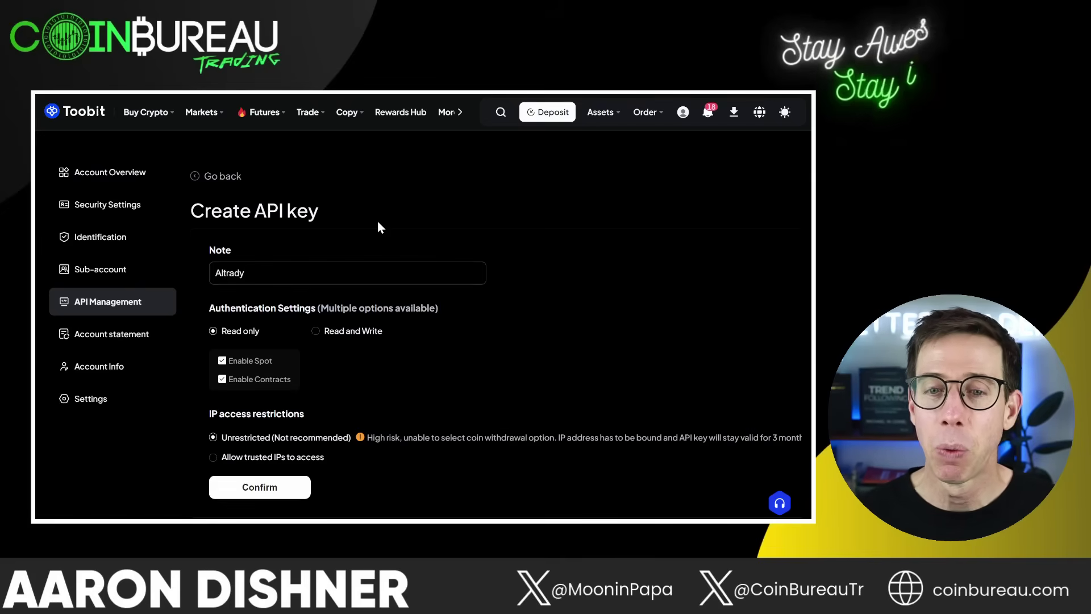
scroll(319, 256, "down", 1)
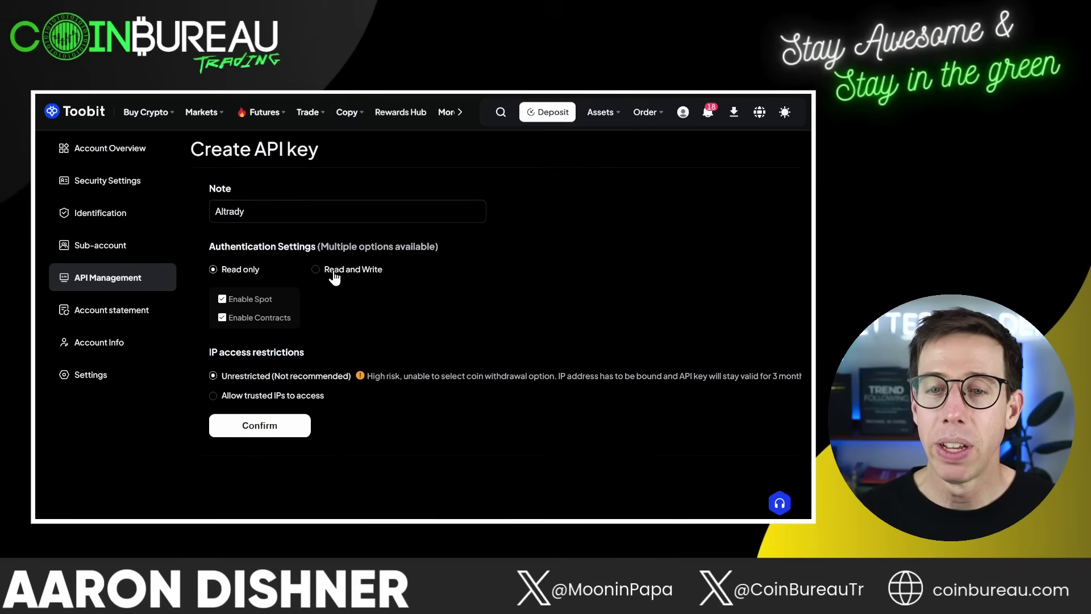
left_click(334, 272)
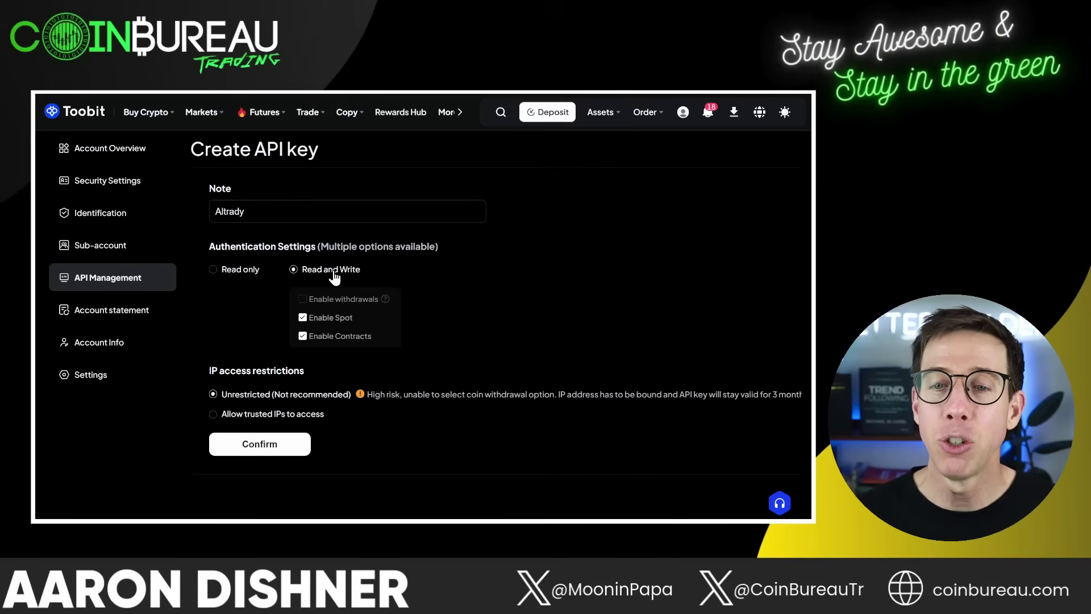
left_click(245, 270)
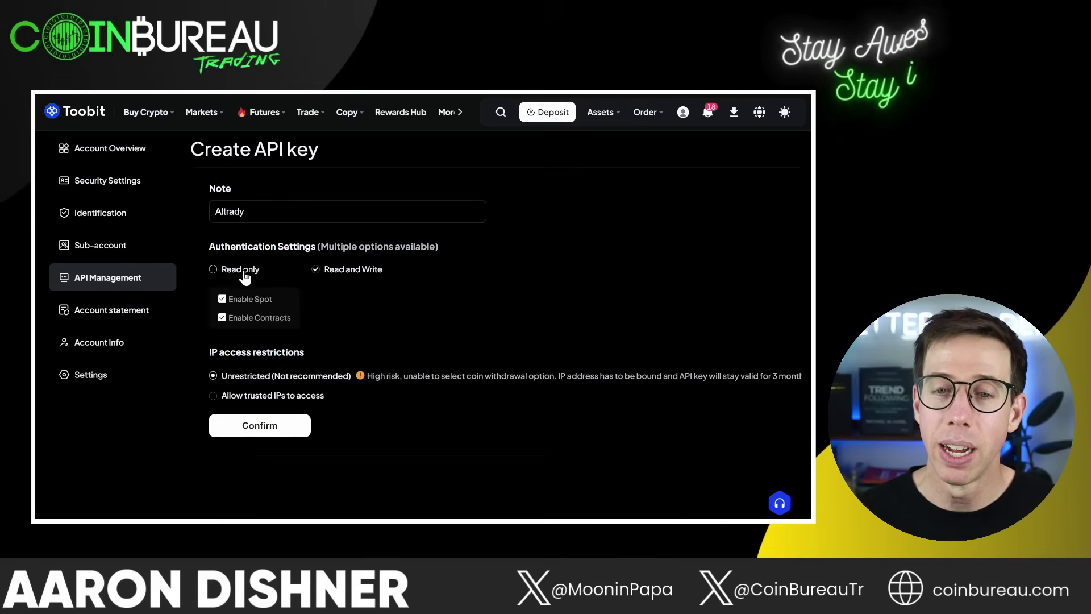
left_click(341, 271)
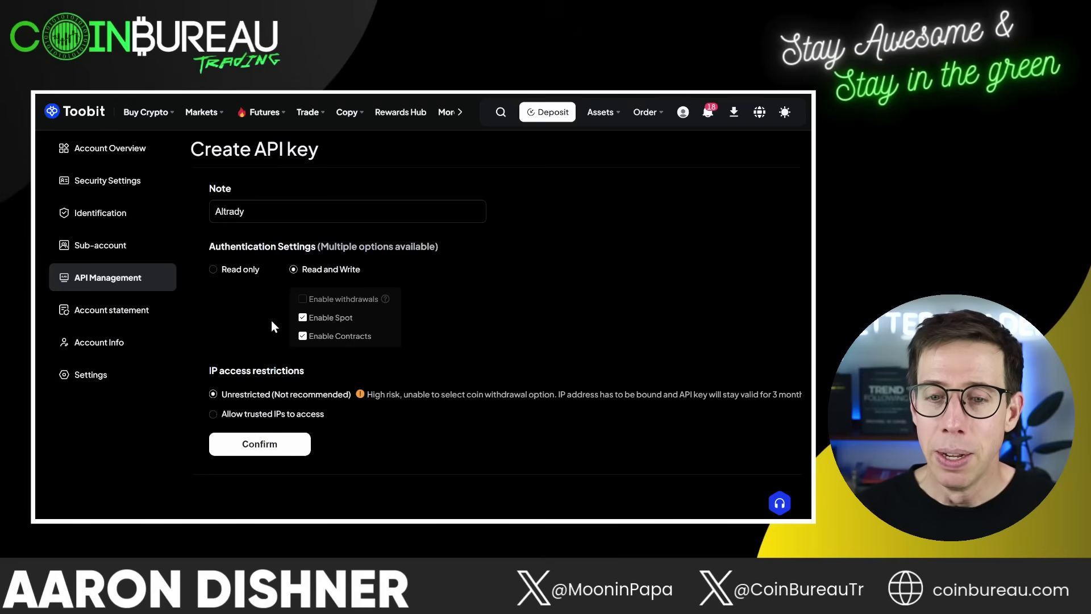
left_click_drag(209, 371, 304, 370)
left_click(203, 367)
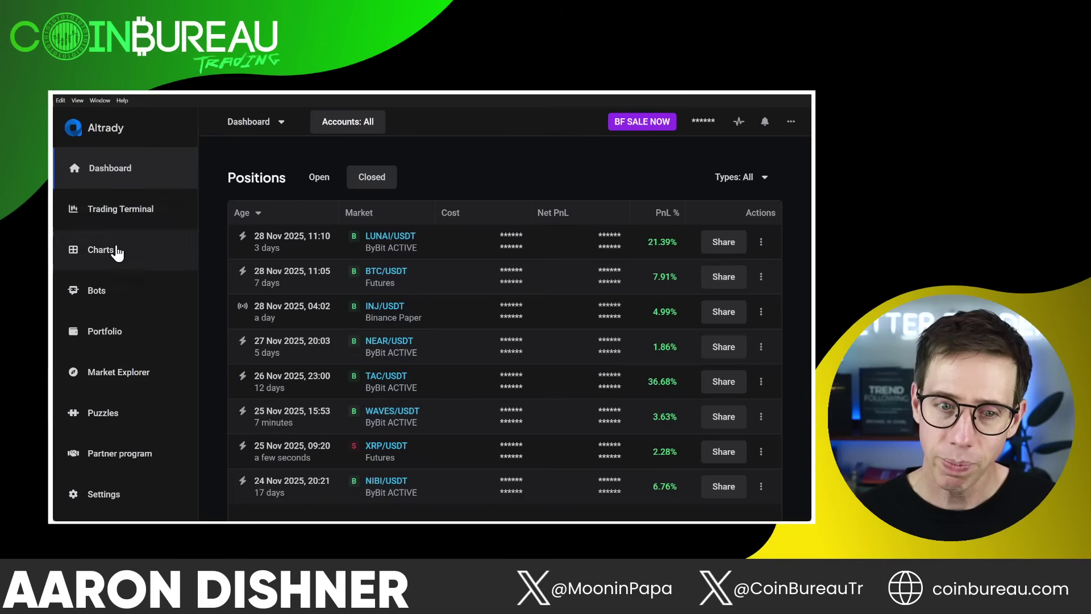
From Portfolio, start adding an exchange account and scroll to Toobit under Futures only
left_click(116, 341)
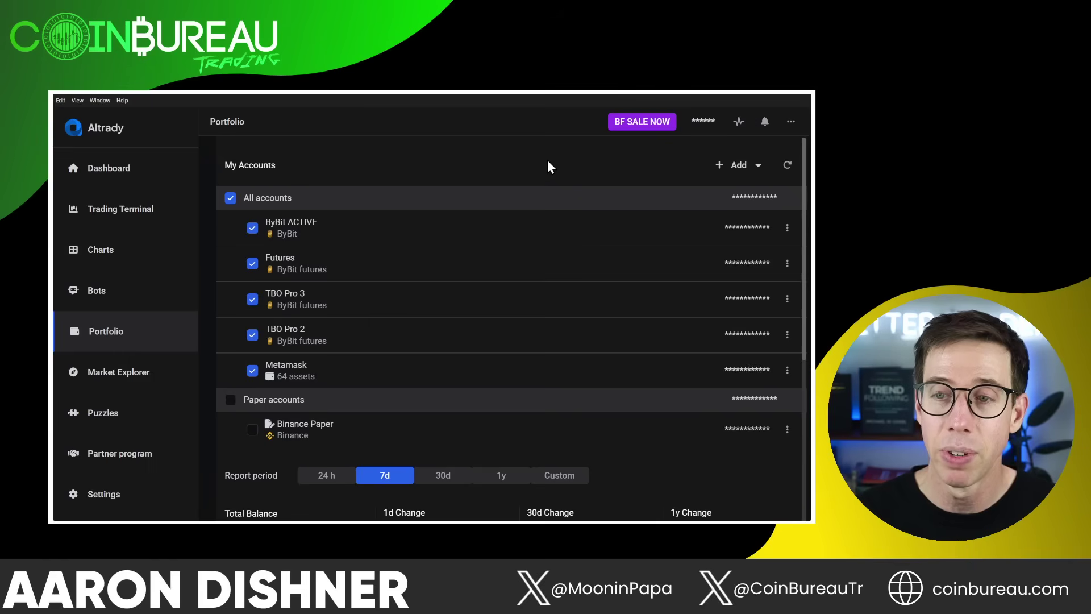
left_click(756, 168)
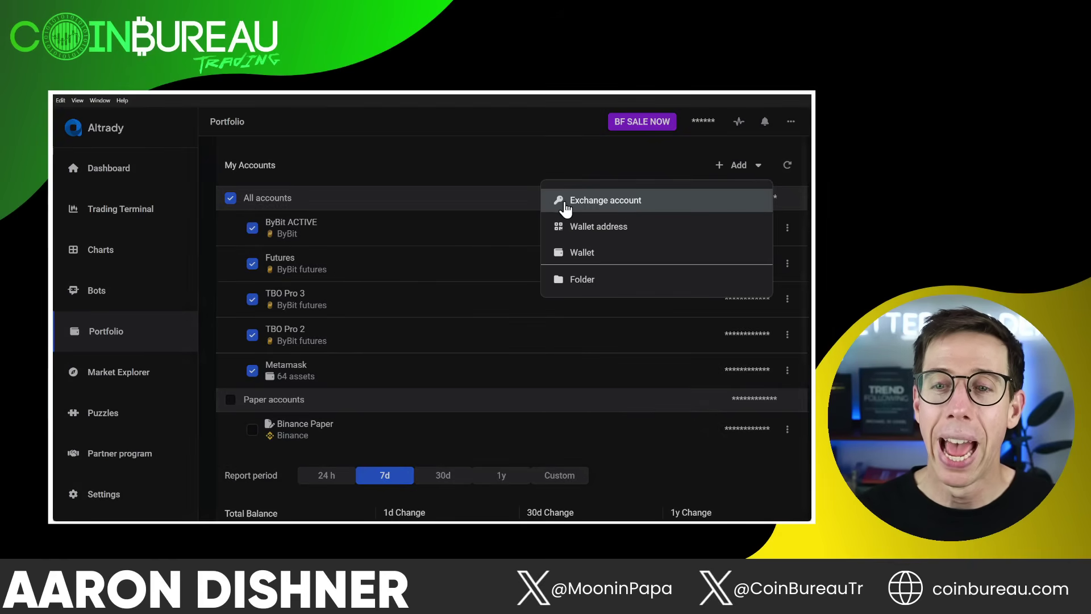
left_click(625, 205)
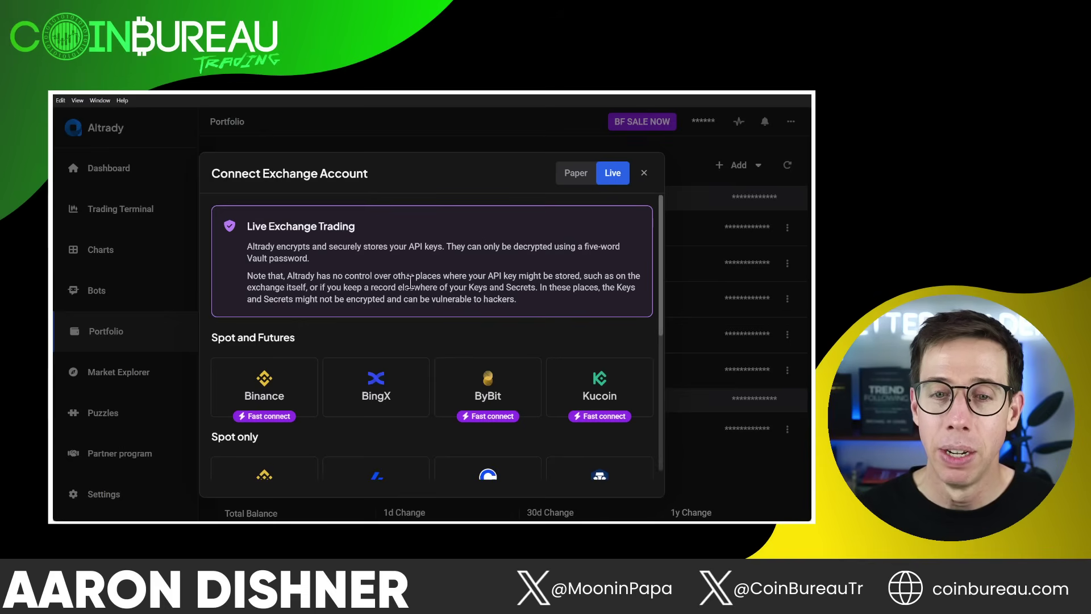
scroll(410, 281, "down", 3)
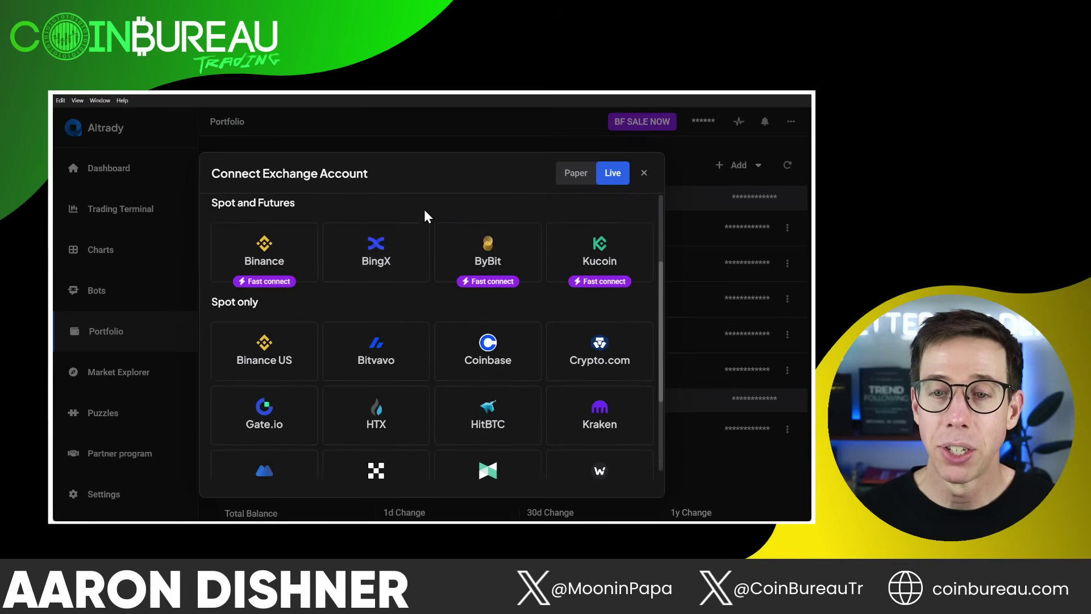
scroll(406, 304, "down", 3)
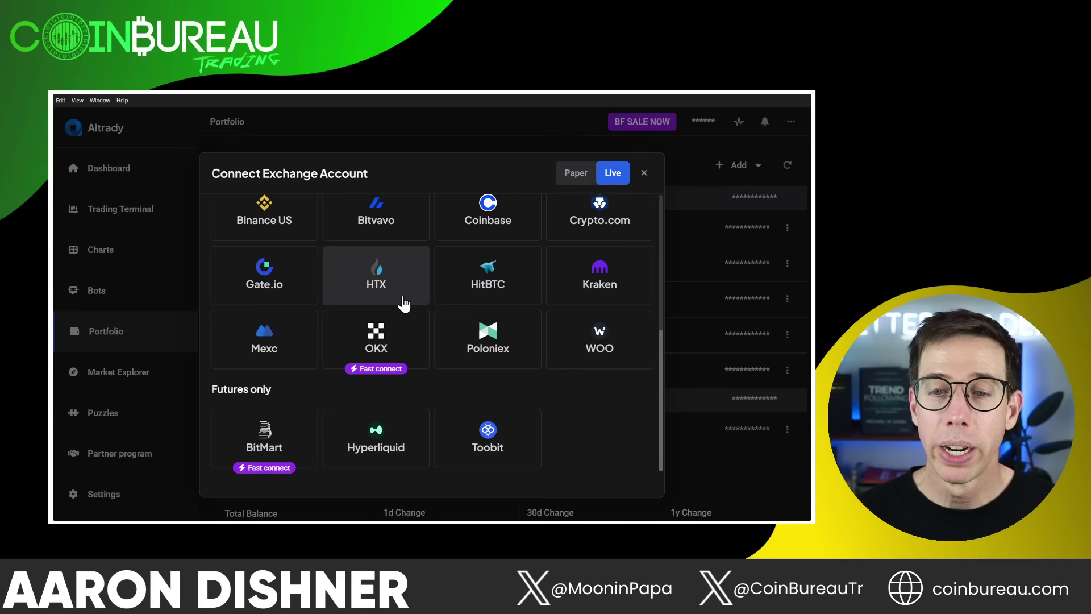
left_click_drag(225, 391, 260, 391)
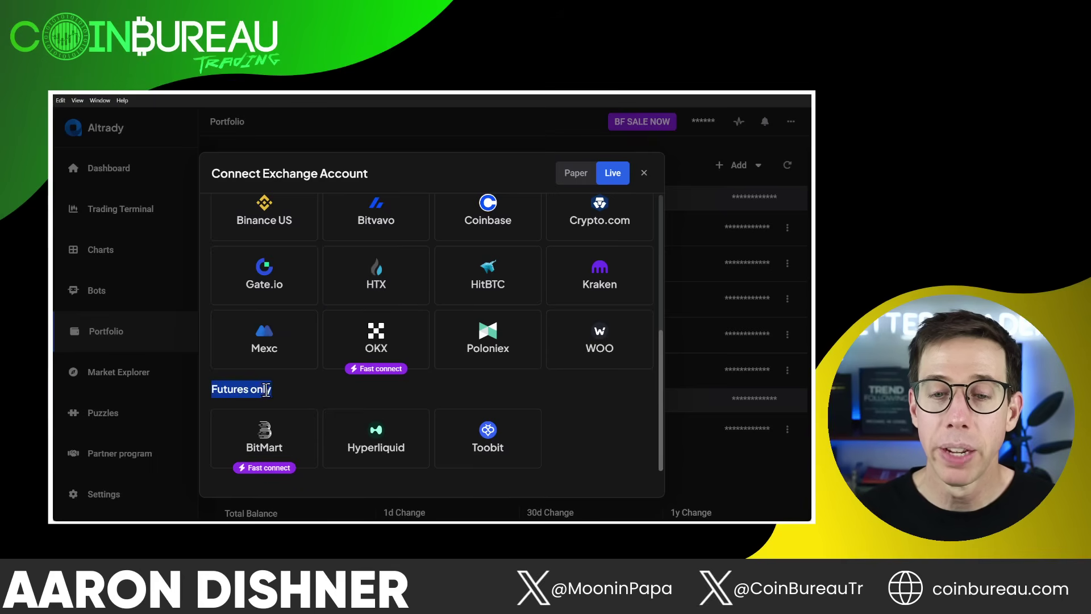
left_click(354, 390)
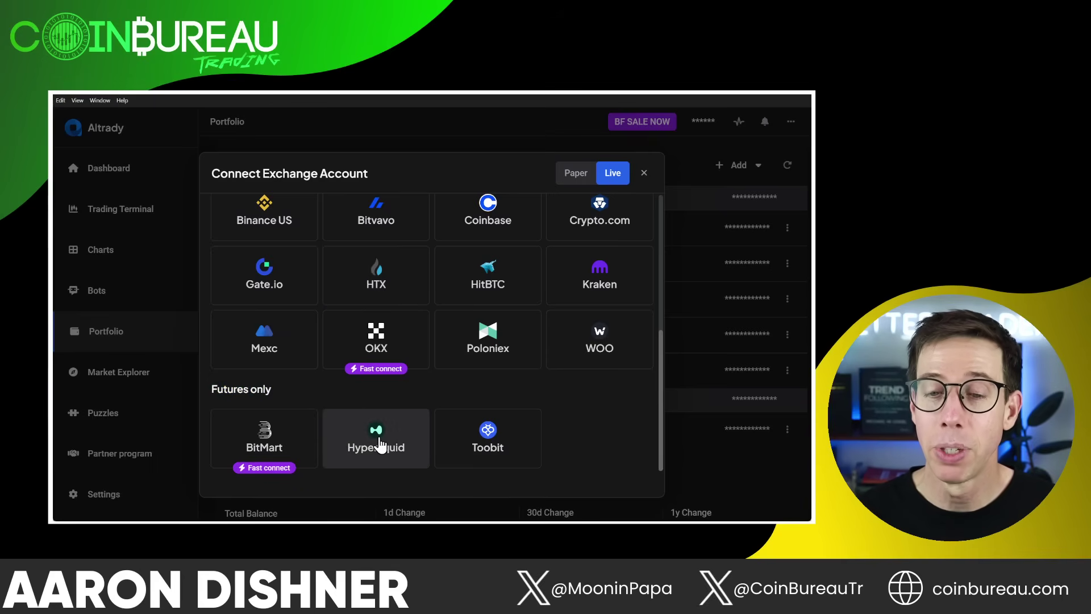
Choose Toobit, label the connection Toobit, and copy its eight whitelist IP addresses
left_click(488, 446)
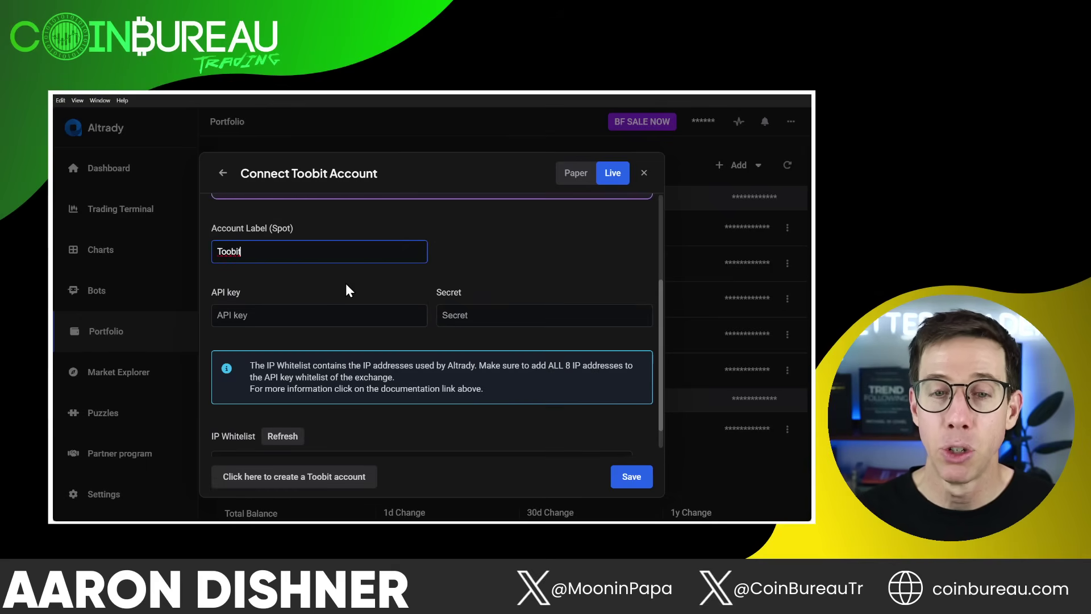
left_click(288, 314)
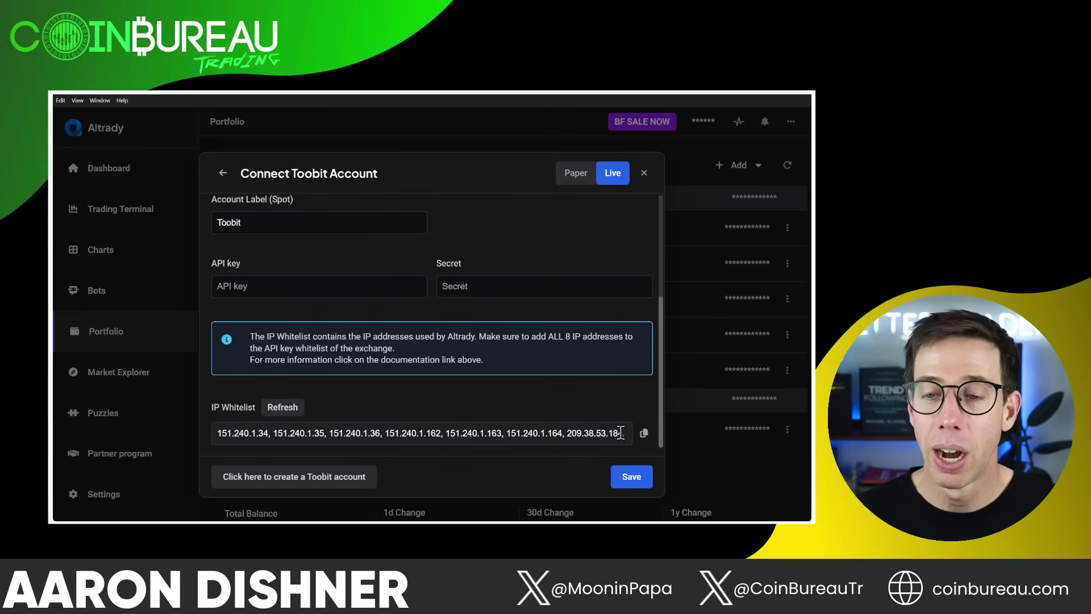
left_click(643, 434)
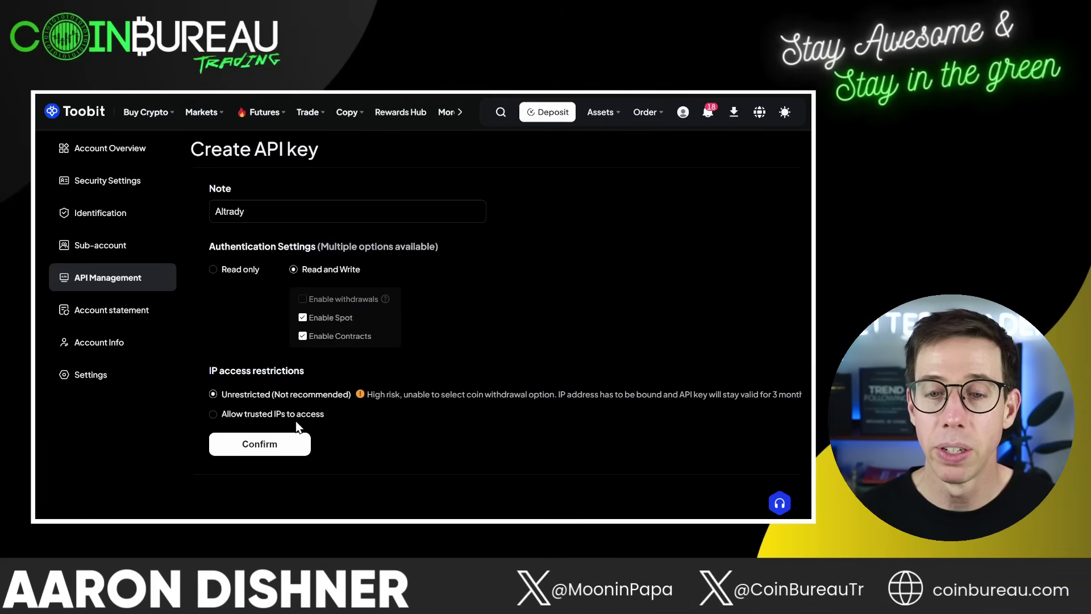
Restrict the Altrady key to trusted IPs and paste in Altrady's eight whitelist addresses
left_click(247, 419)
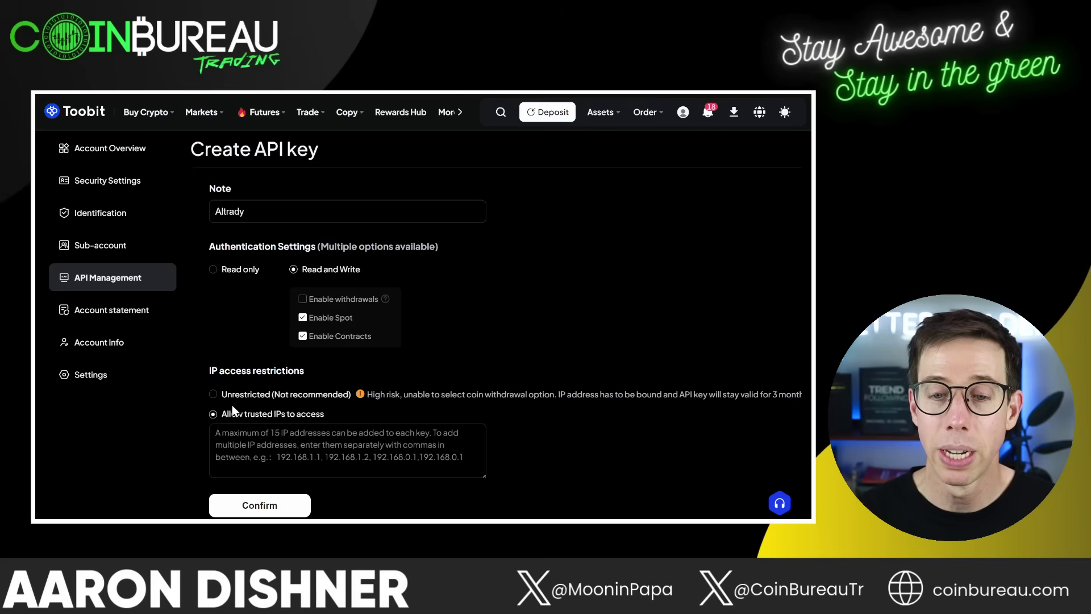
left_click(244, 449)
key("ctrl+v")
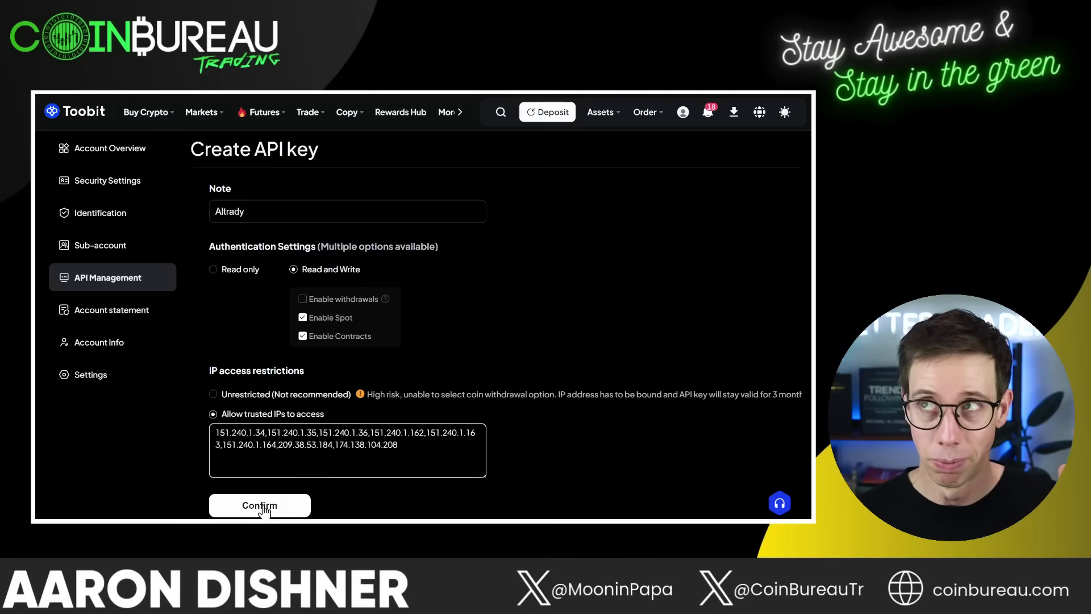
Submit the Altrady key and enter the six-digit authenticator code in the security check
left_click(263, 506)
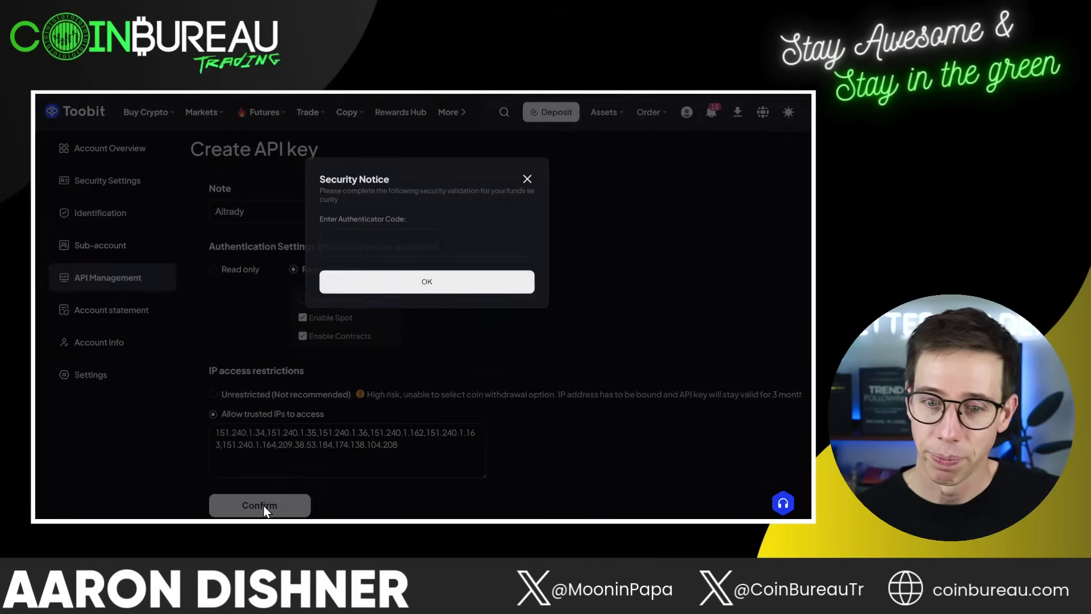
left_click(391, 239)
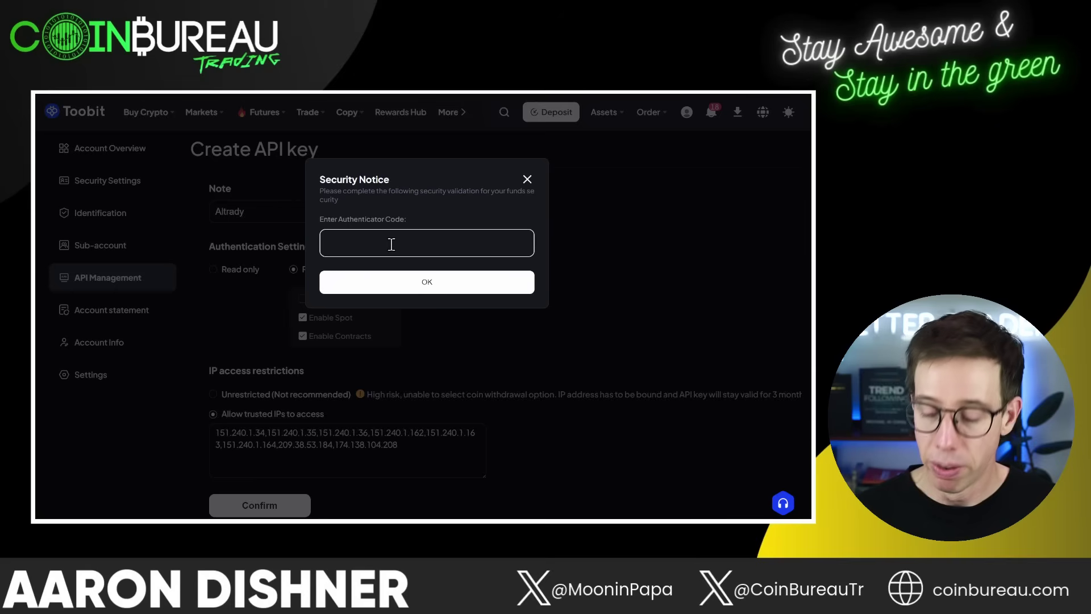
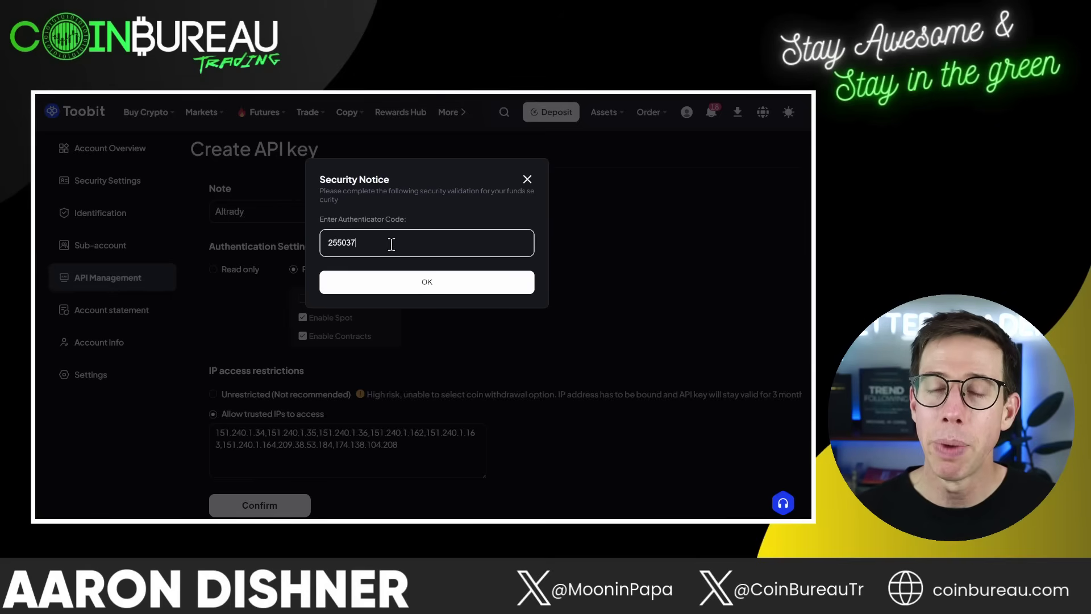
Confirm the authenticator code, then copy the new Altrady key's access key
left_click(424, 283)
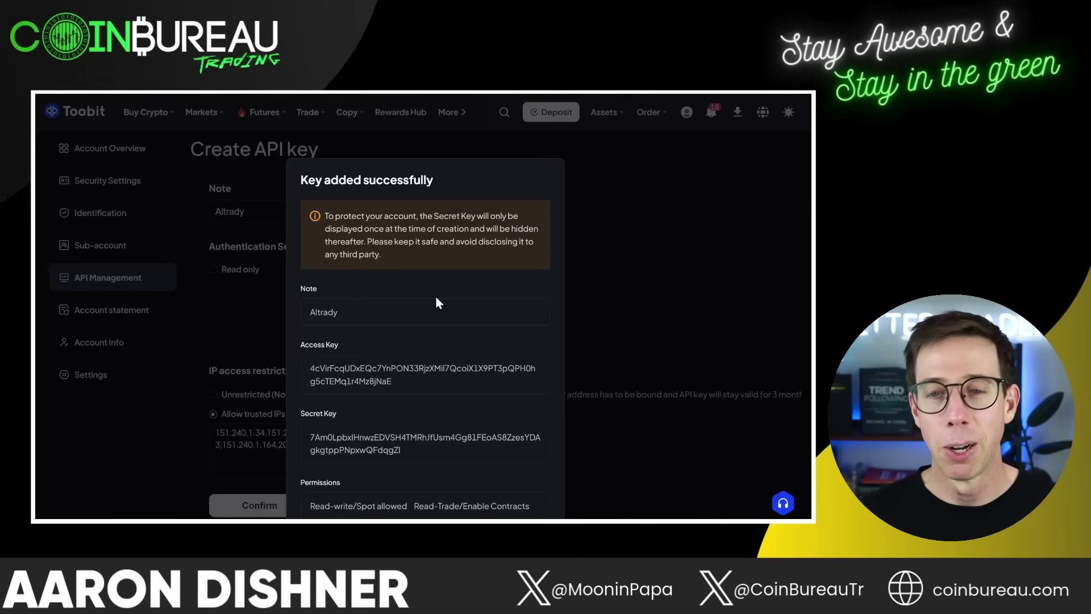
scroll(435, 295, "down", 1)
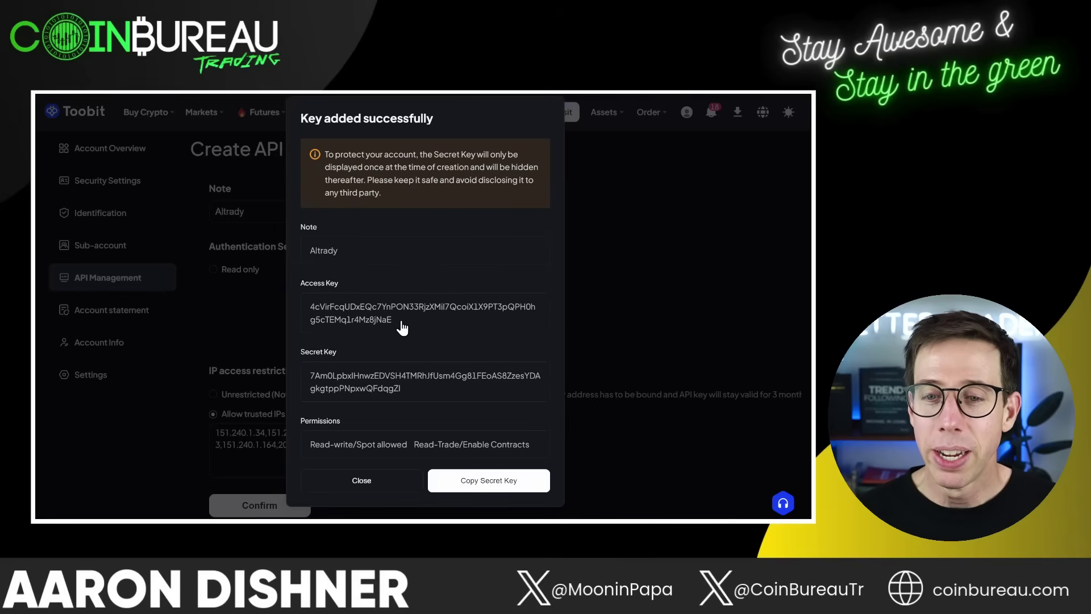
left_click(375, 317)
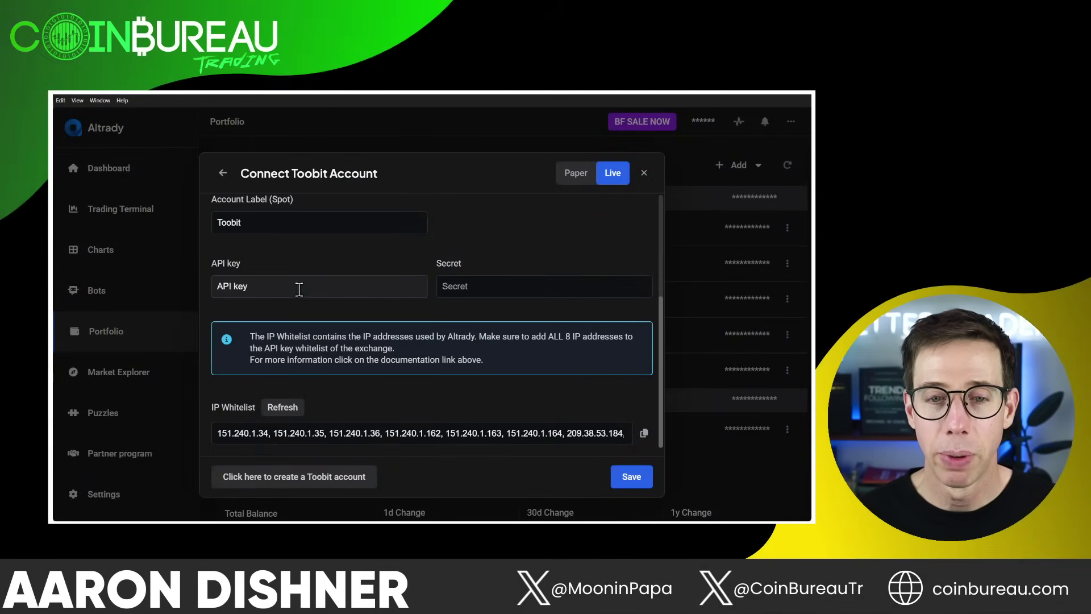
Paste Toobit's access key and secret key into Altrady's Toobit connection form and save it
left_click(298, 288)
key("ctrl+v")
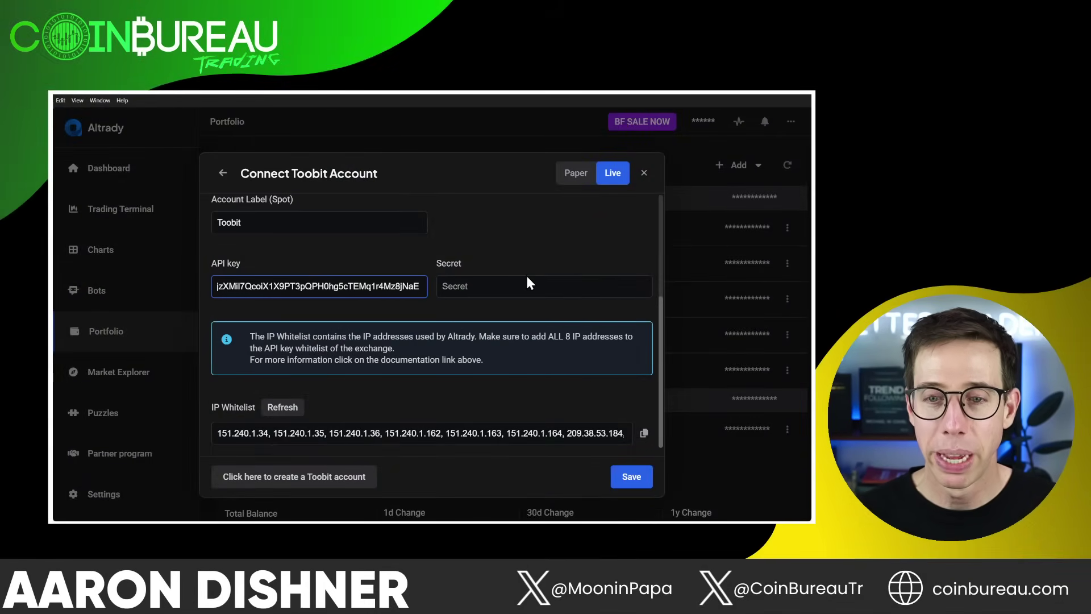
left_click(526, 282)
key("alt+Tab")
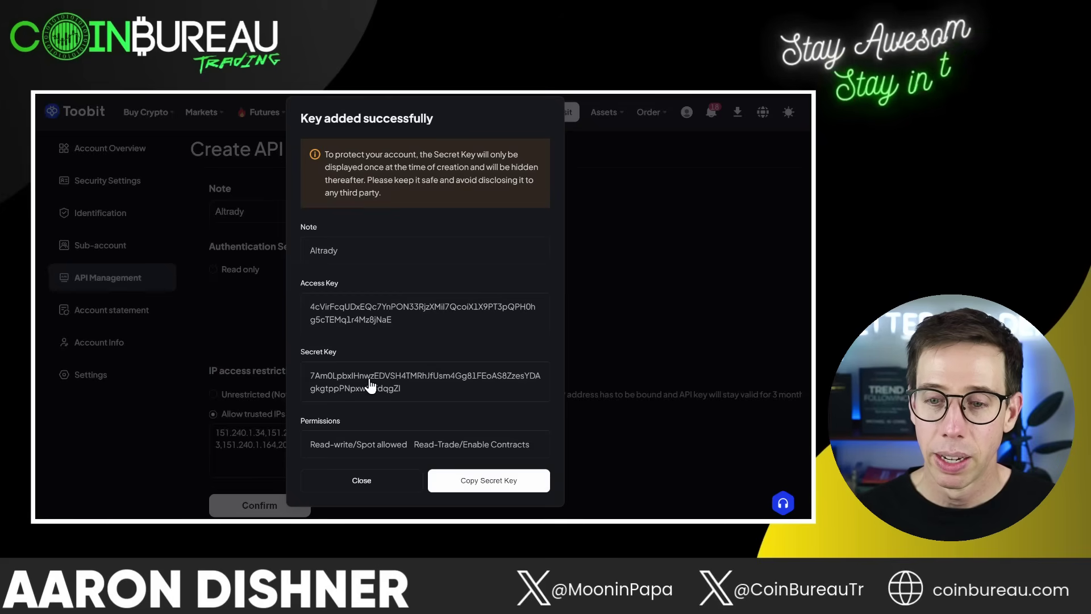
left_click(370, 385)
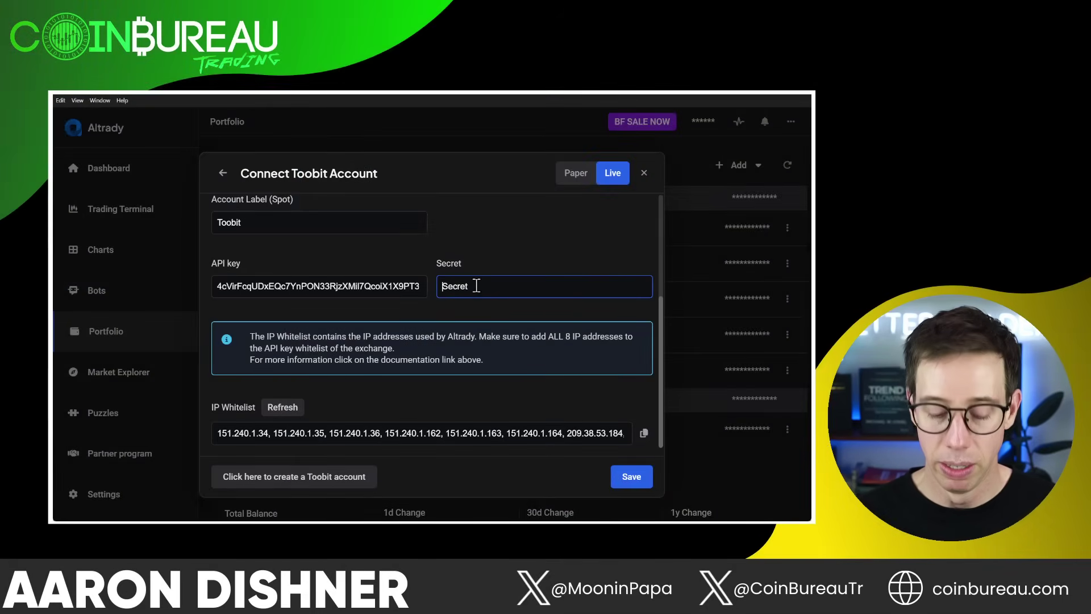
key("ctrl+v")
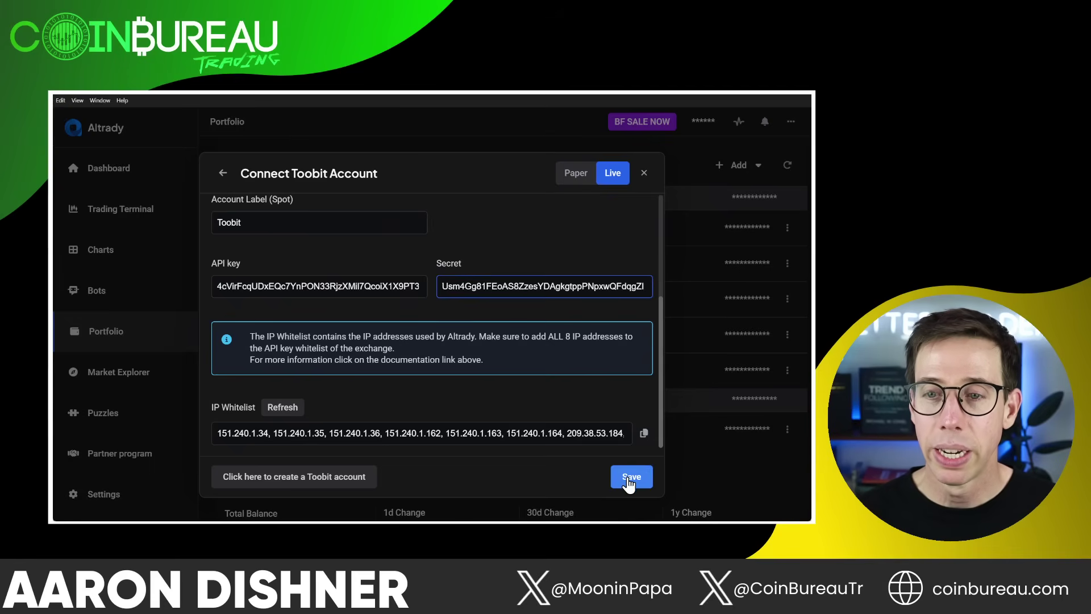
left_click(629, 479)
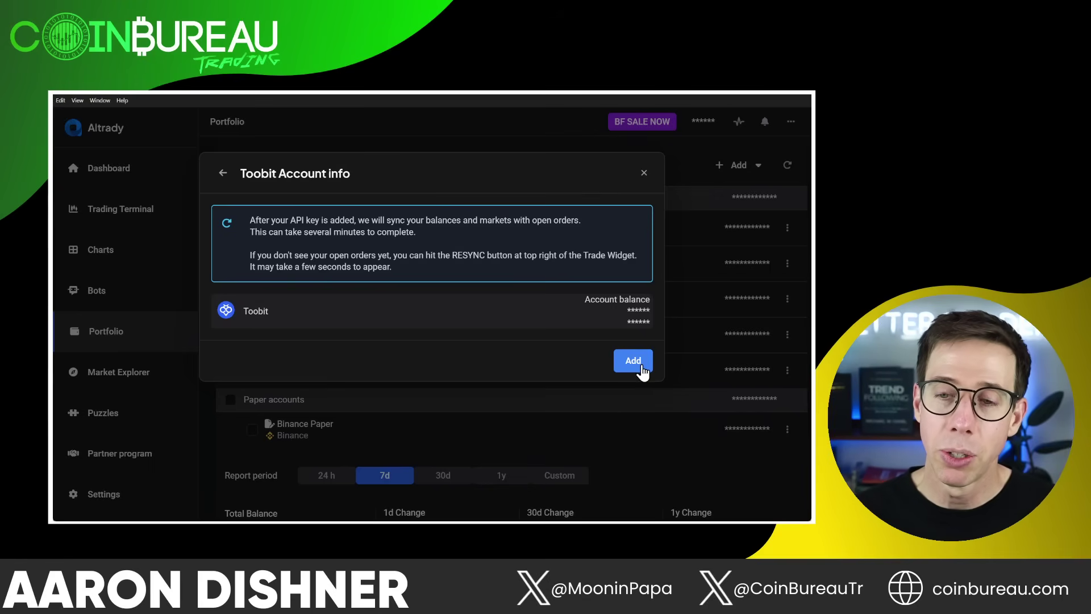
Add the Toobit account and tick it in My Accounts to include it in the portfolio
left_click(640, 372)
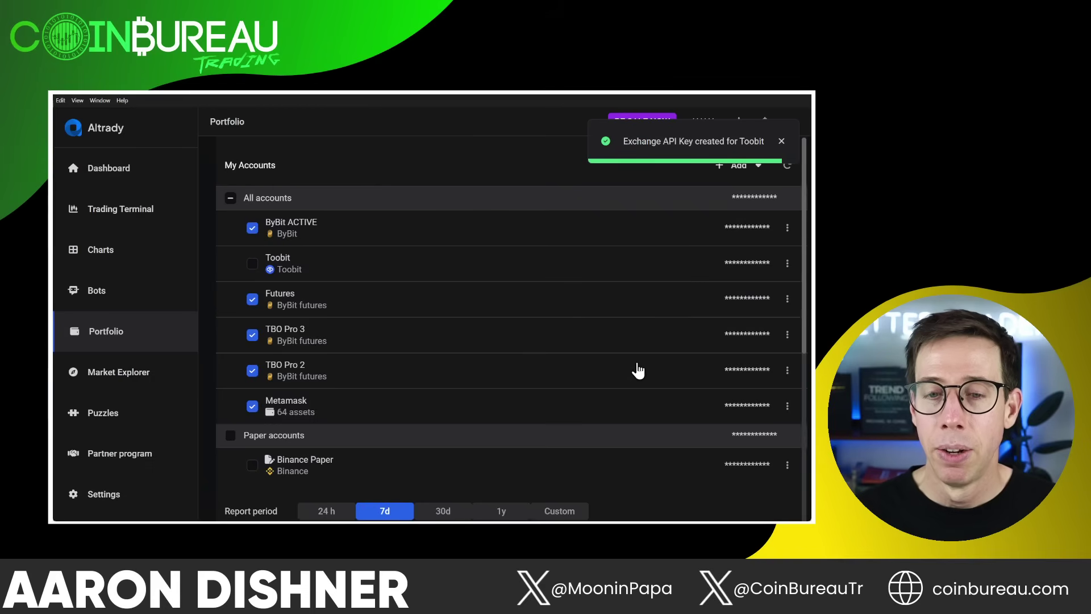
left_click(254, 265)
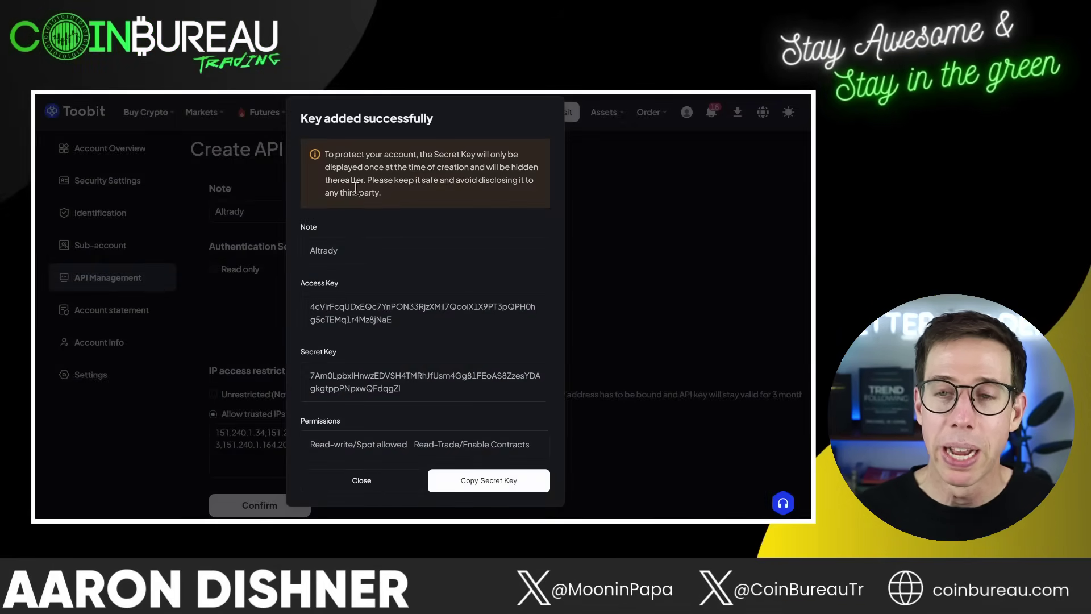
Highlight the Secret Key shows-once warning, then close the Altrady key's details
left_click_drag(420, 154, 393, 180)
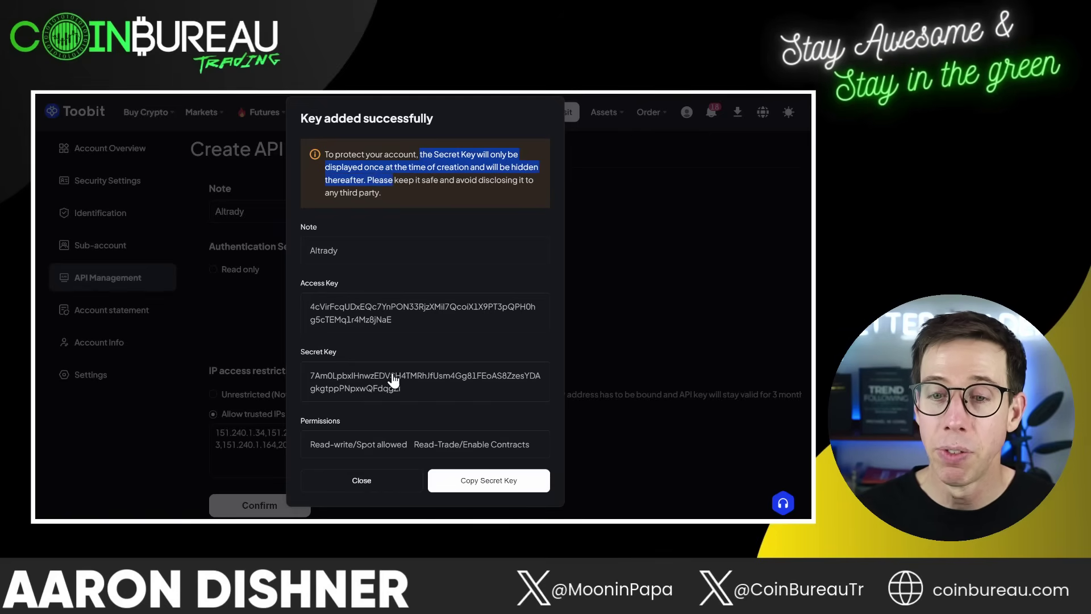
left_click(367, 480)
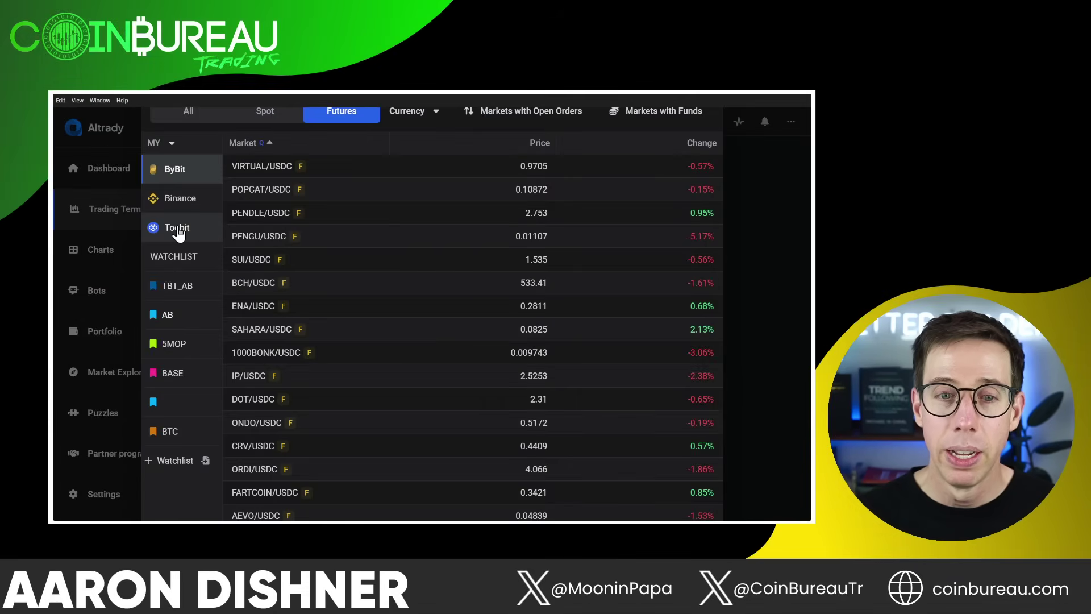
List Toobit's futures markets filtered to USDT-quoted pairs, with the interface zoomed out
left_click(177, 229)
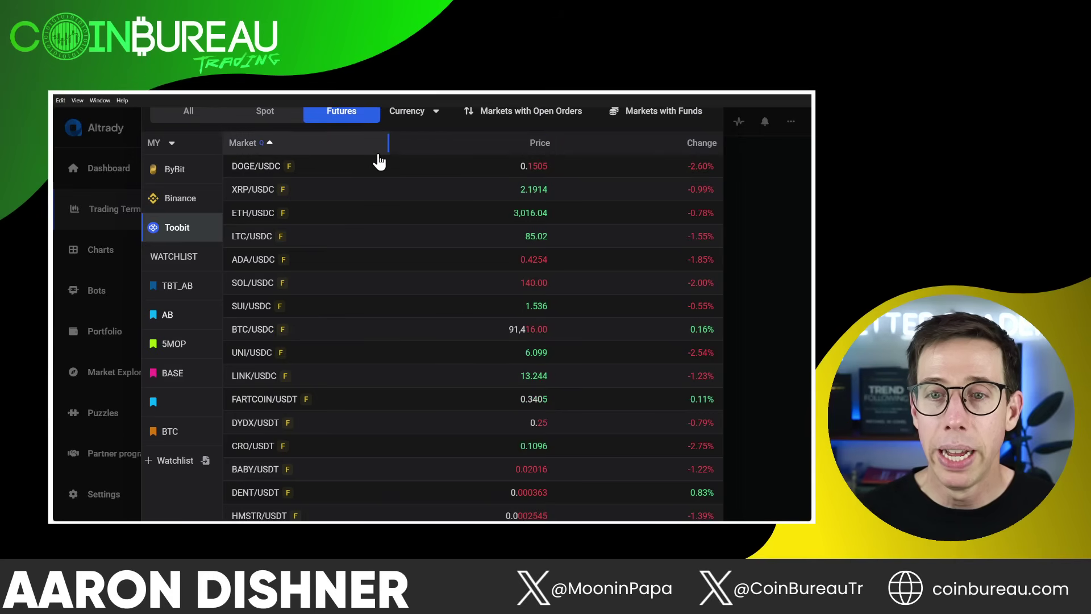
left_click(452, 140)
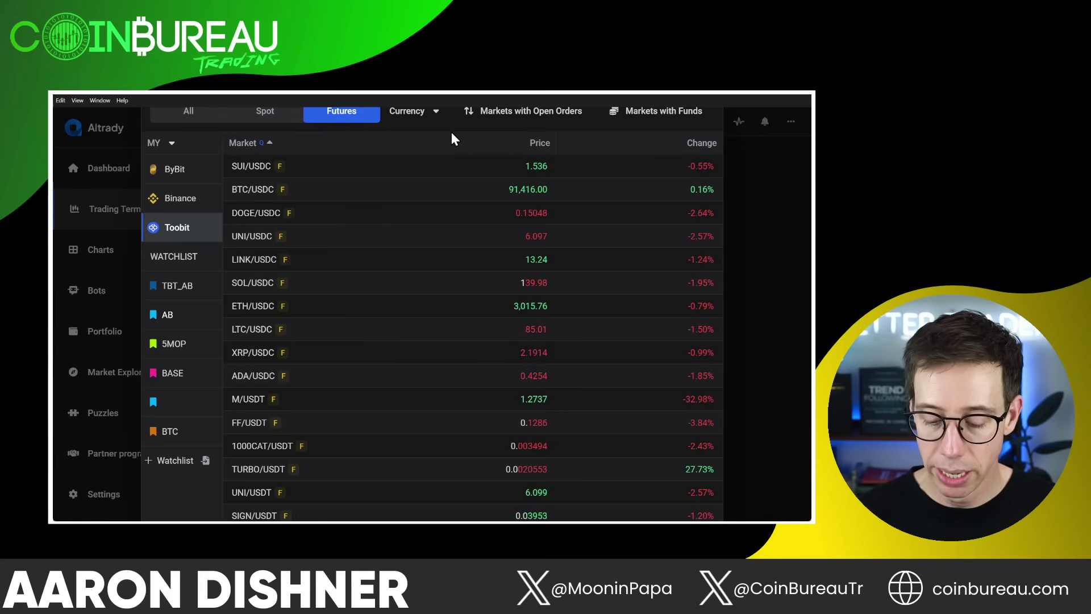
key("ctrl+minus")
key("ctrl+minus")
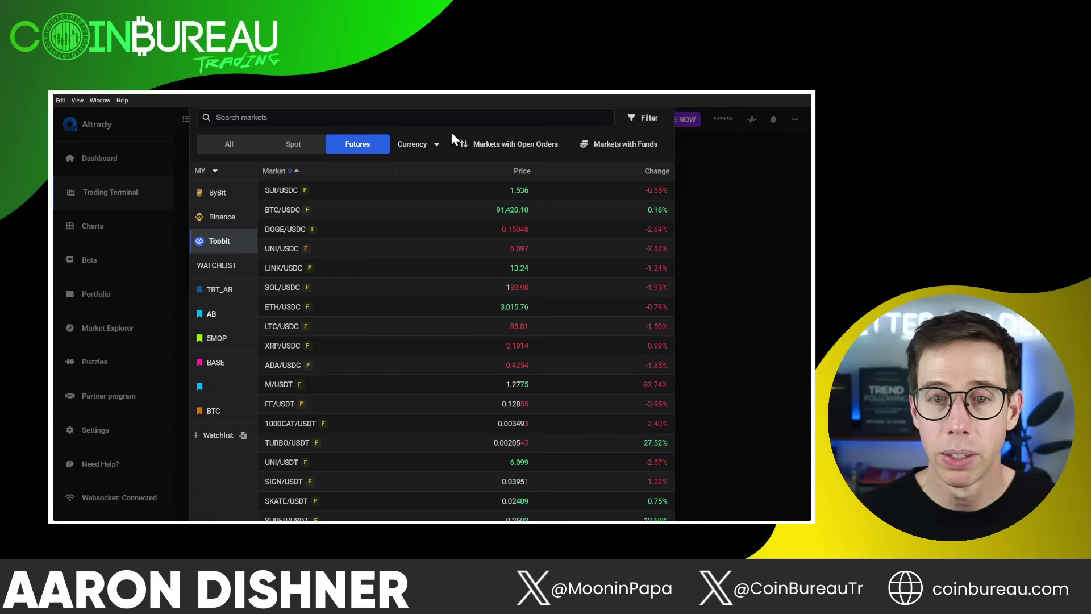
left_click(431, 143)
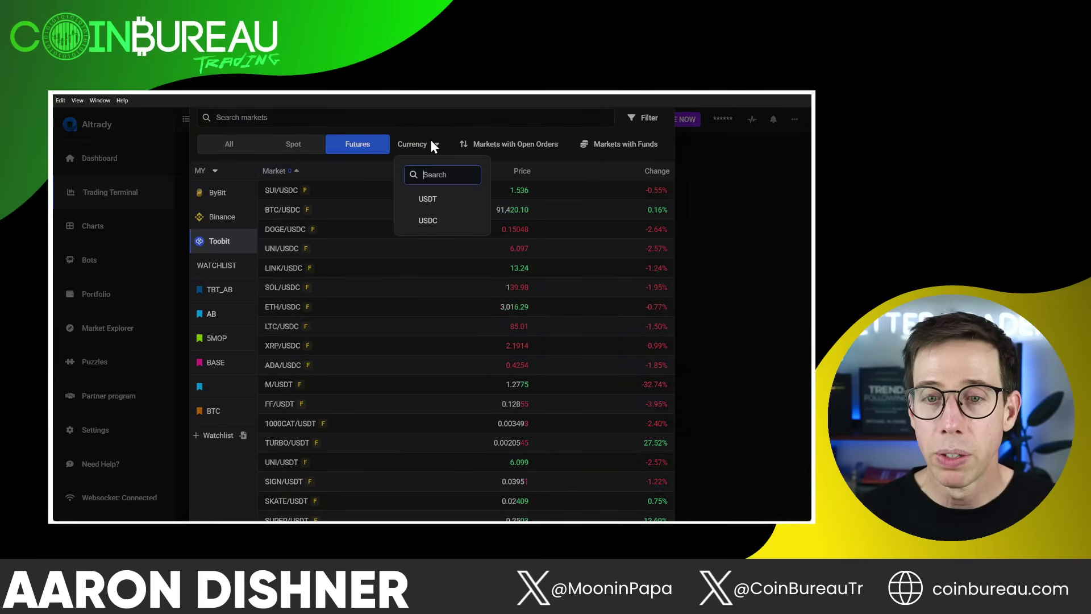
left_click(438, 201)
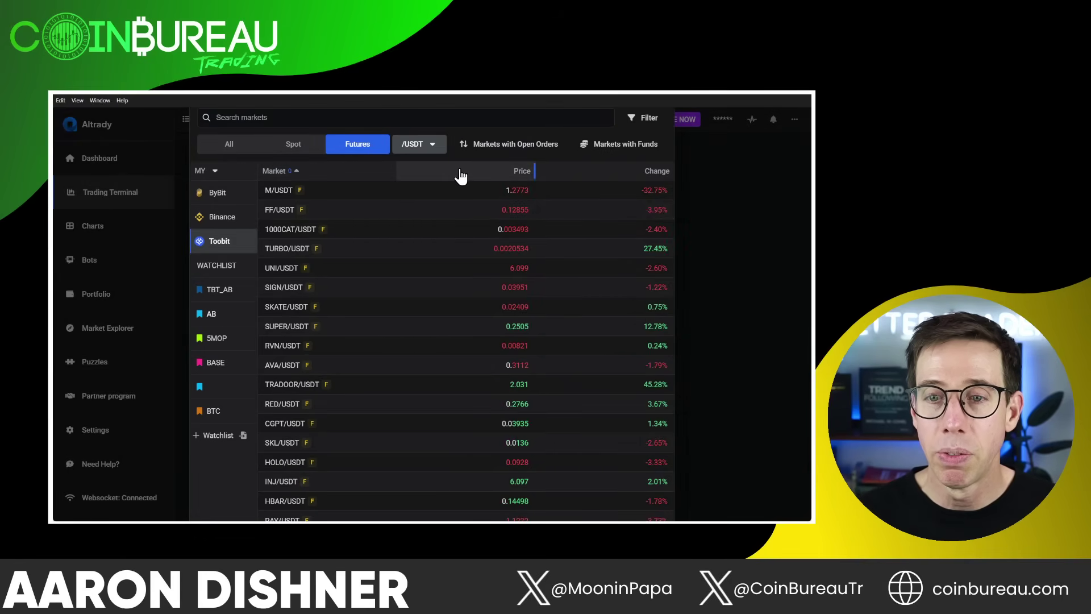
Sort the markets by price, highest first, and open the BTC/USDT futures terminal
left_click(590, 179)
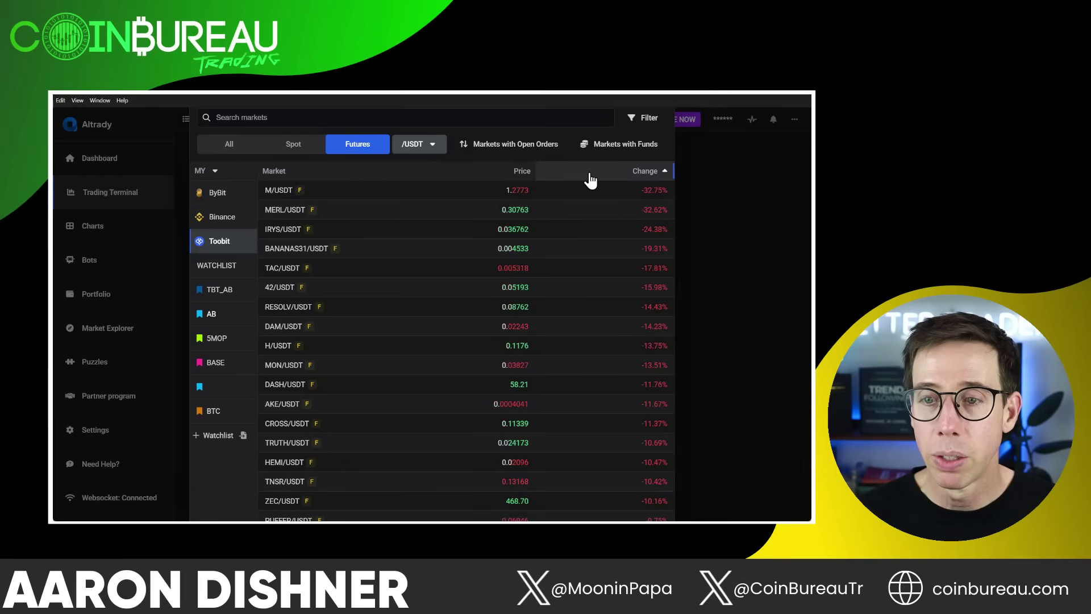
left_click(590, 178)
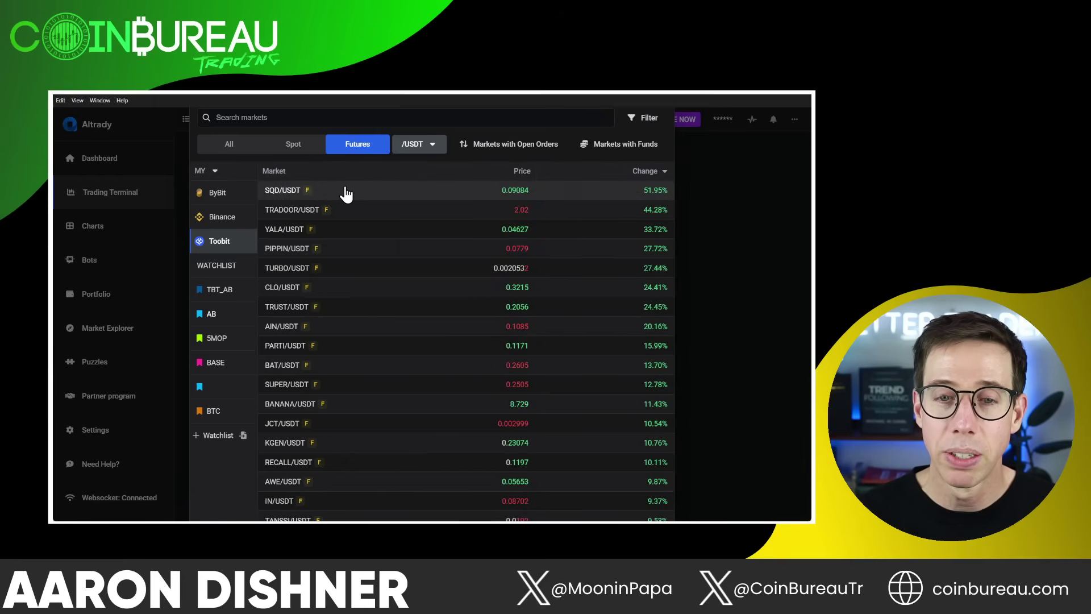
left_click(463, 173)
left_click(463, 173)
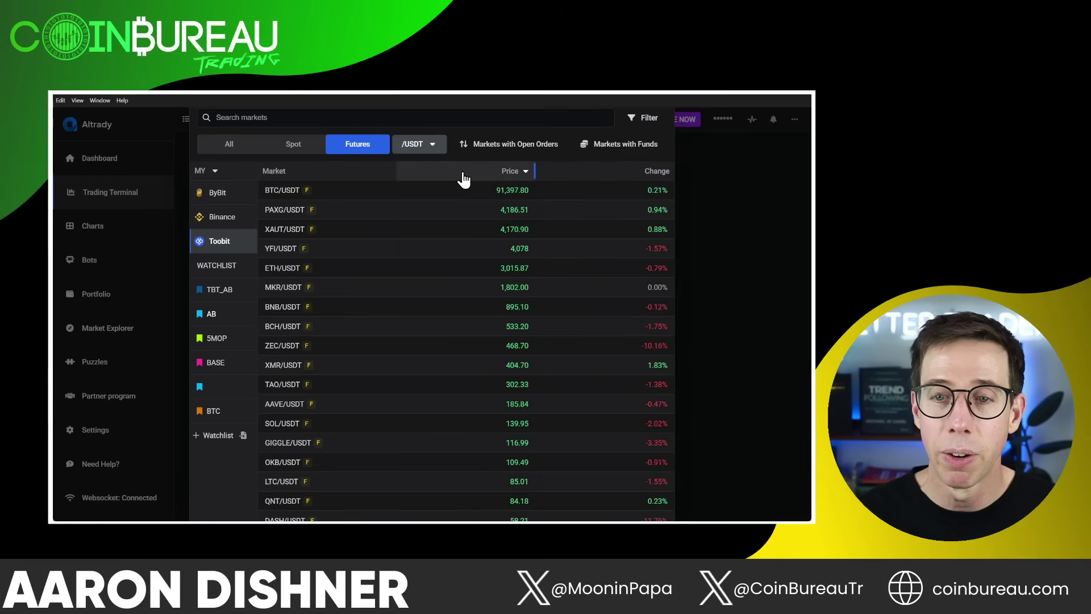
left_click(352, 196)
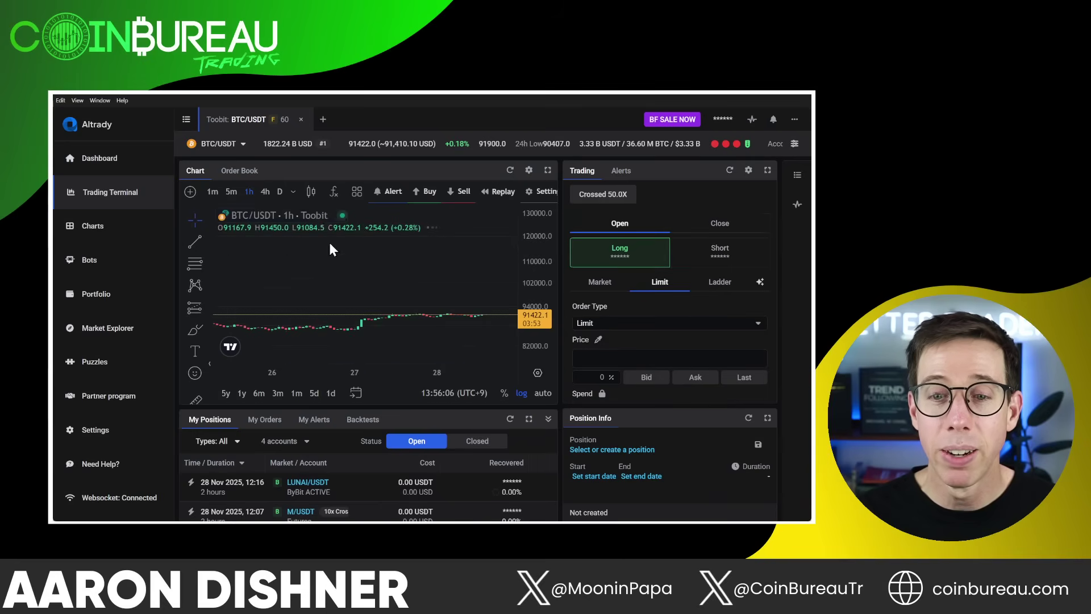
Zoom the BTC/USDT chart, then bring up the Crossed 50.0X margin settings
scroll(455, 292, "down", 5)
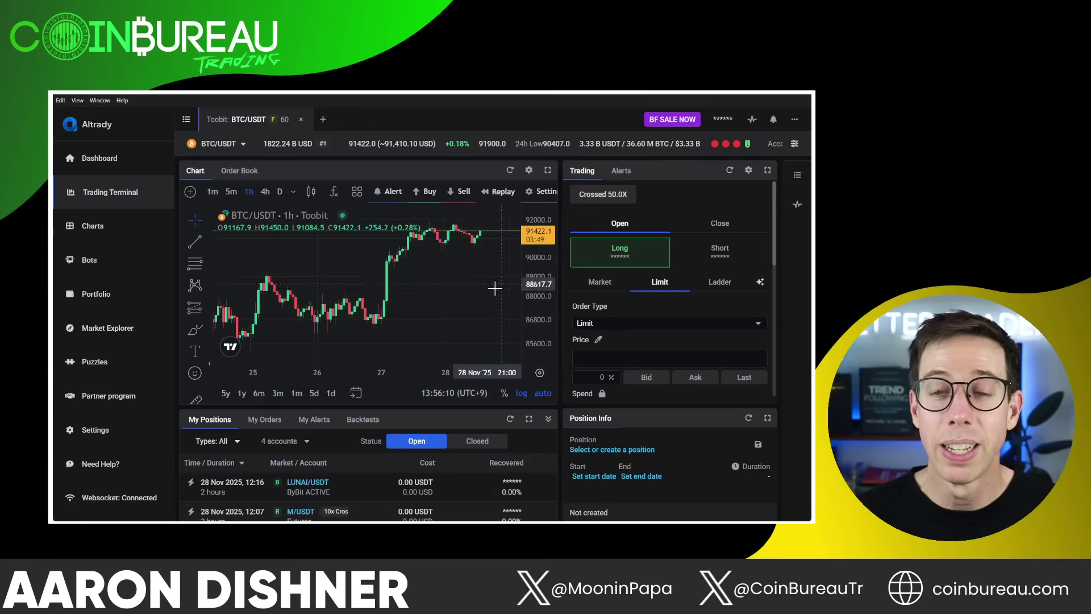
scroll(458, 298, "up", 3)
left_click(622, 196)
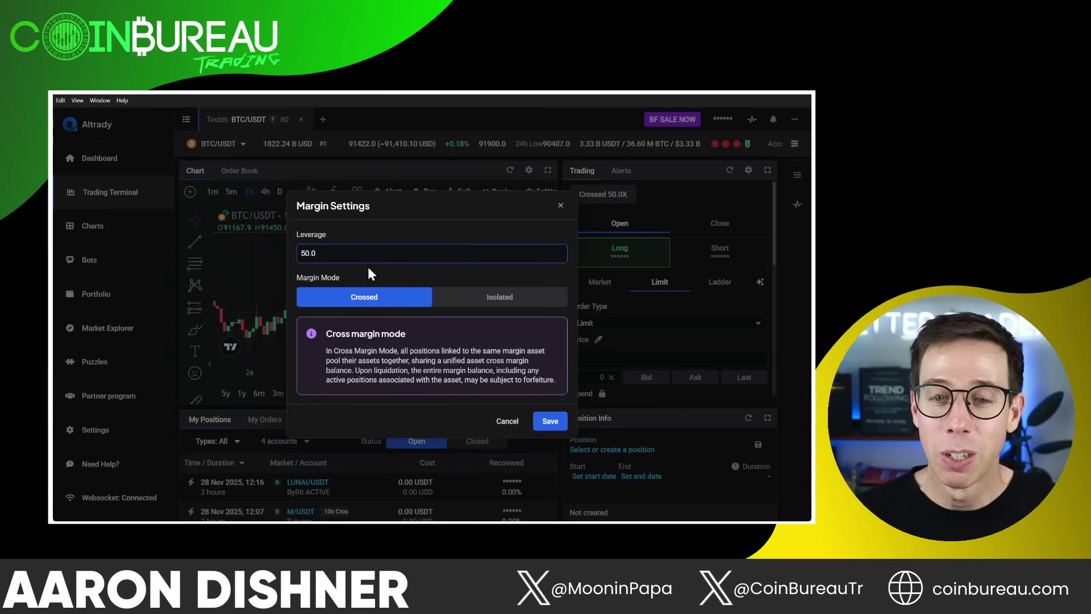